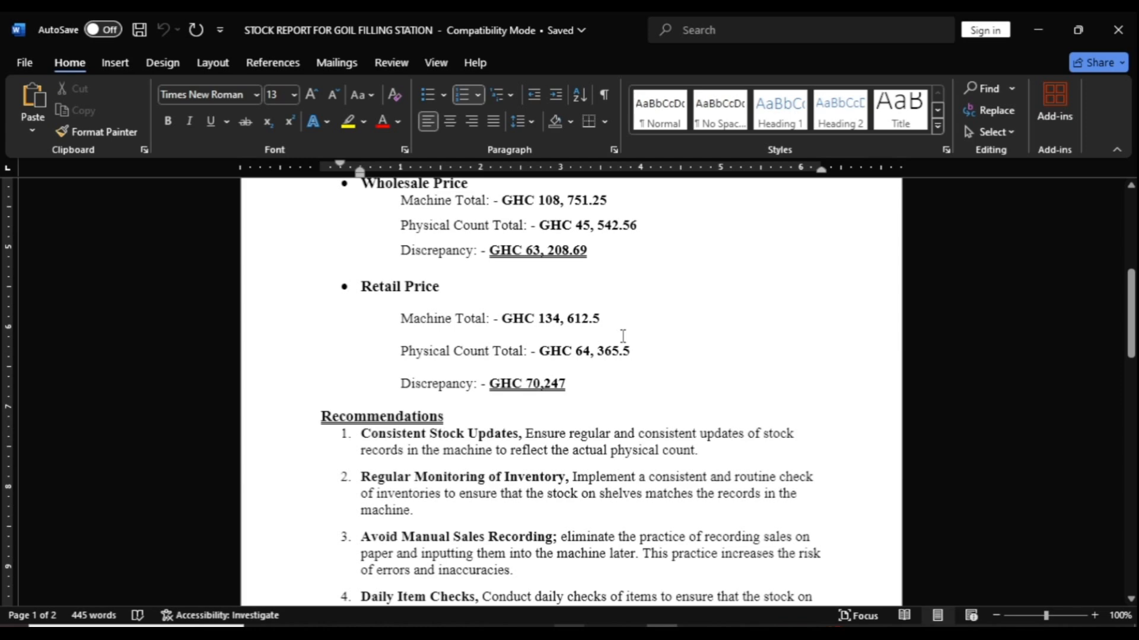
Step: Scroll up and down through the stock report to review its contents
scroll(623, 337, "up", 2)
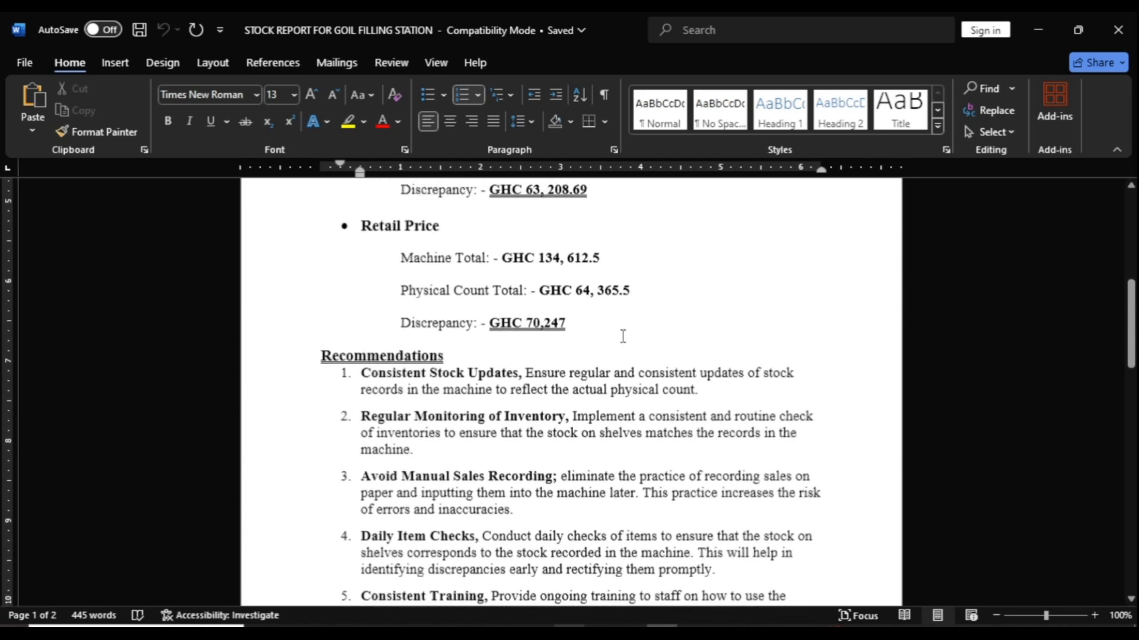
scroll(622, 336, "down", 8)
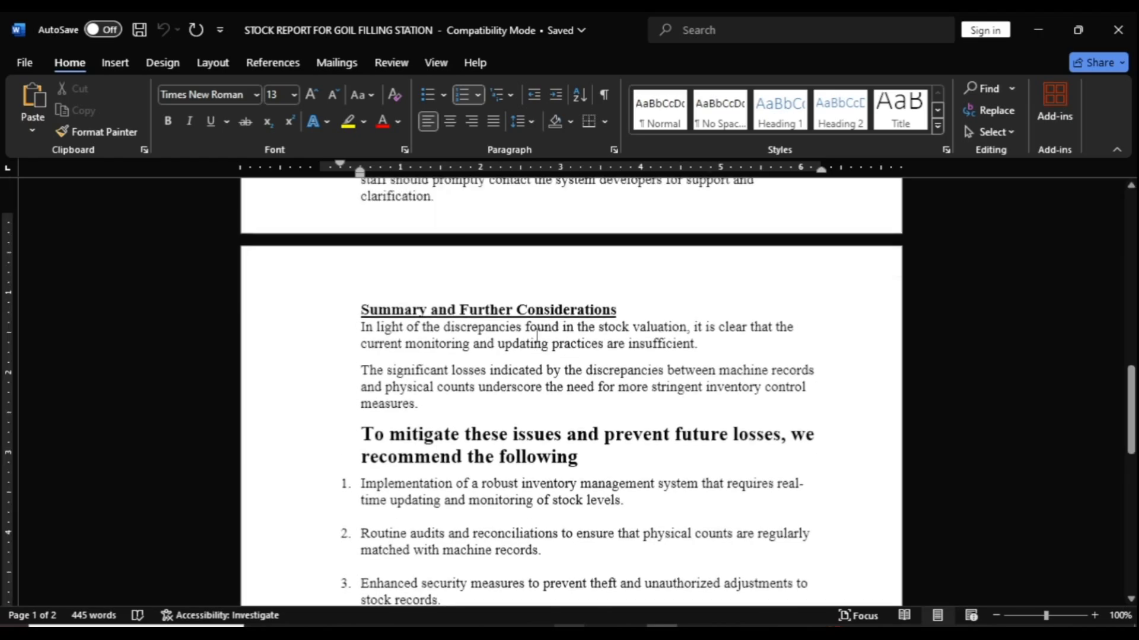
scroll(536, 337, "up", 15)
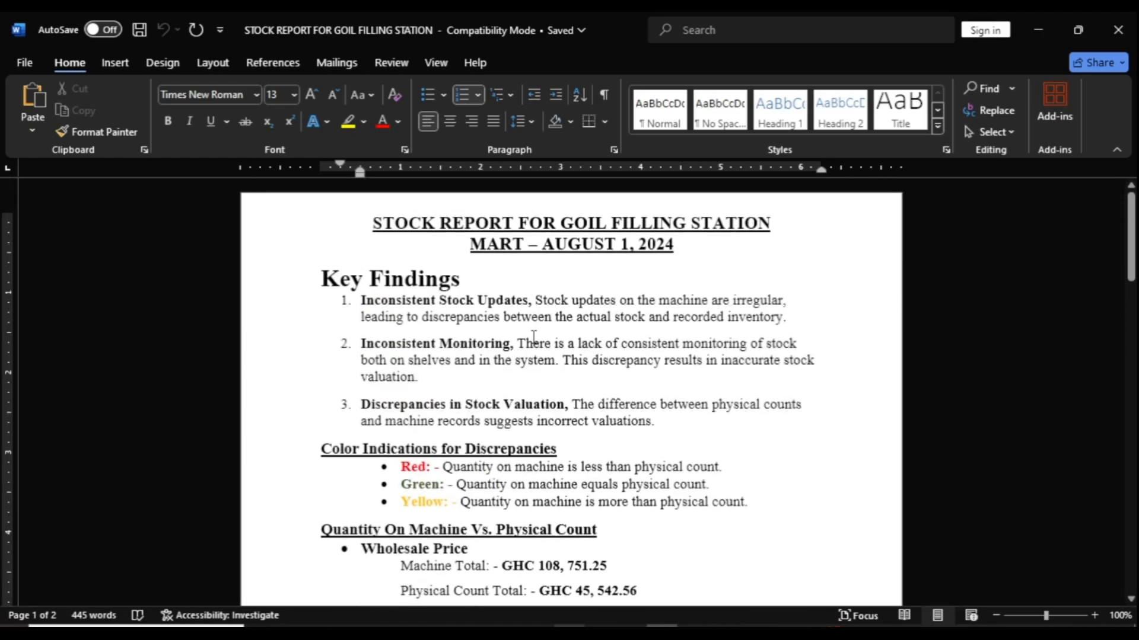
scroll(533, 337, "down", 3)
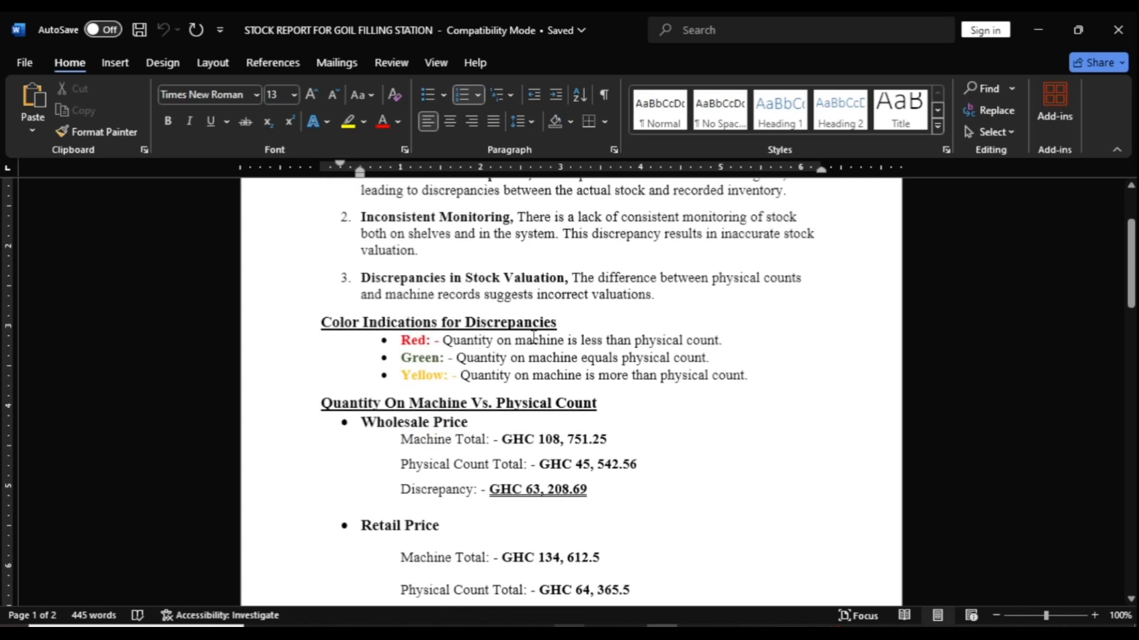
scroll(533, 336, "down", 4)
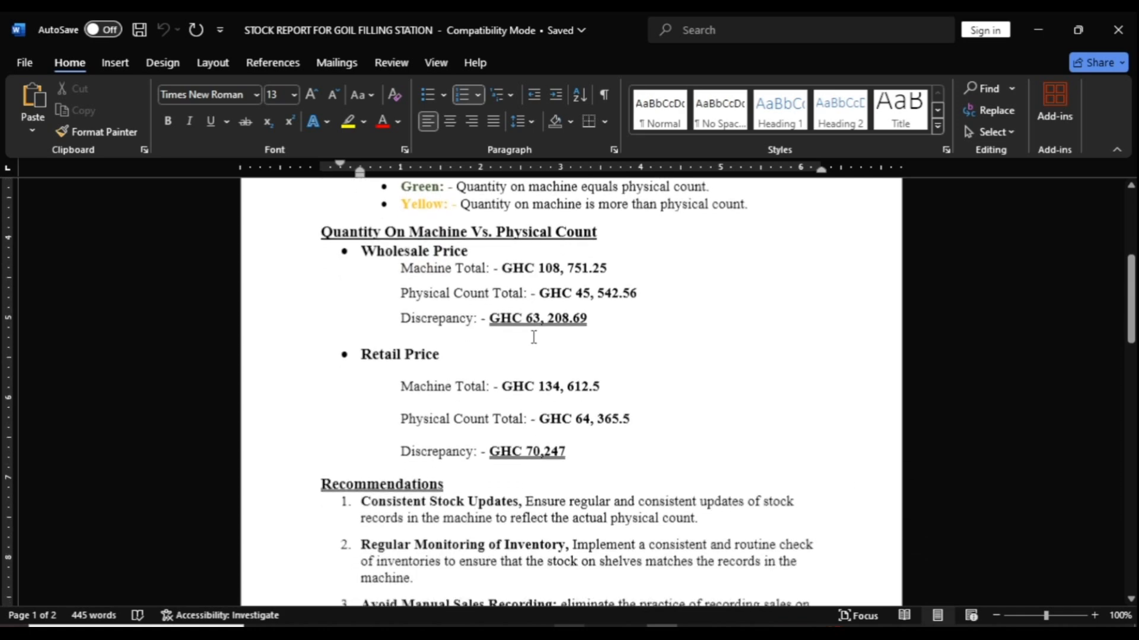
scroll(533, 336, "down", 20)
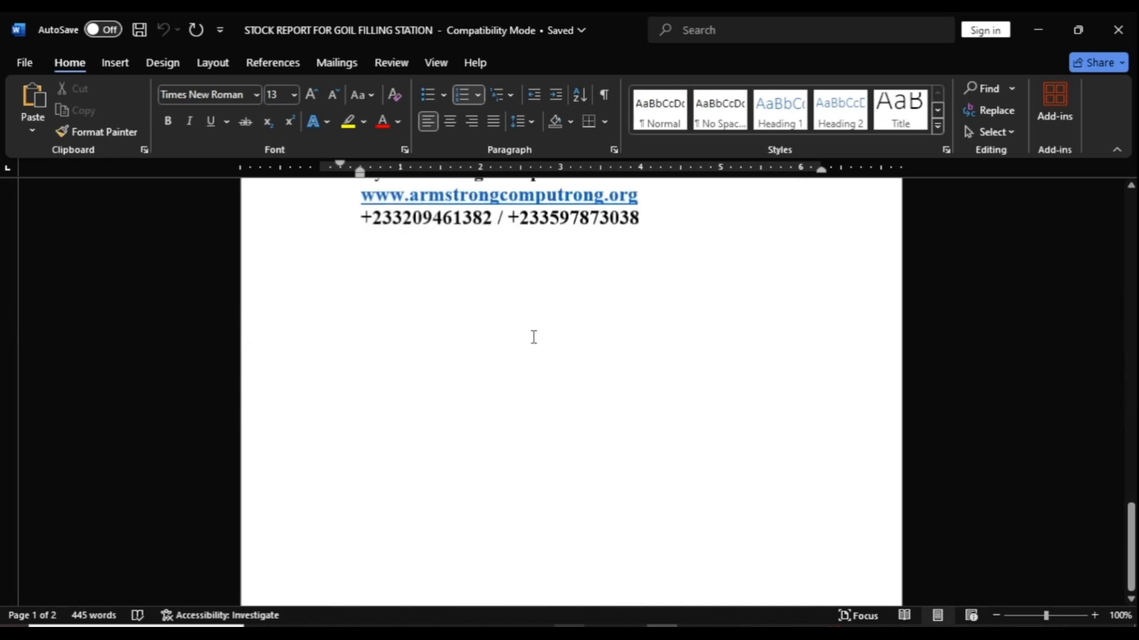
scroll(533, 336, "up", 20)
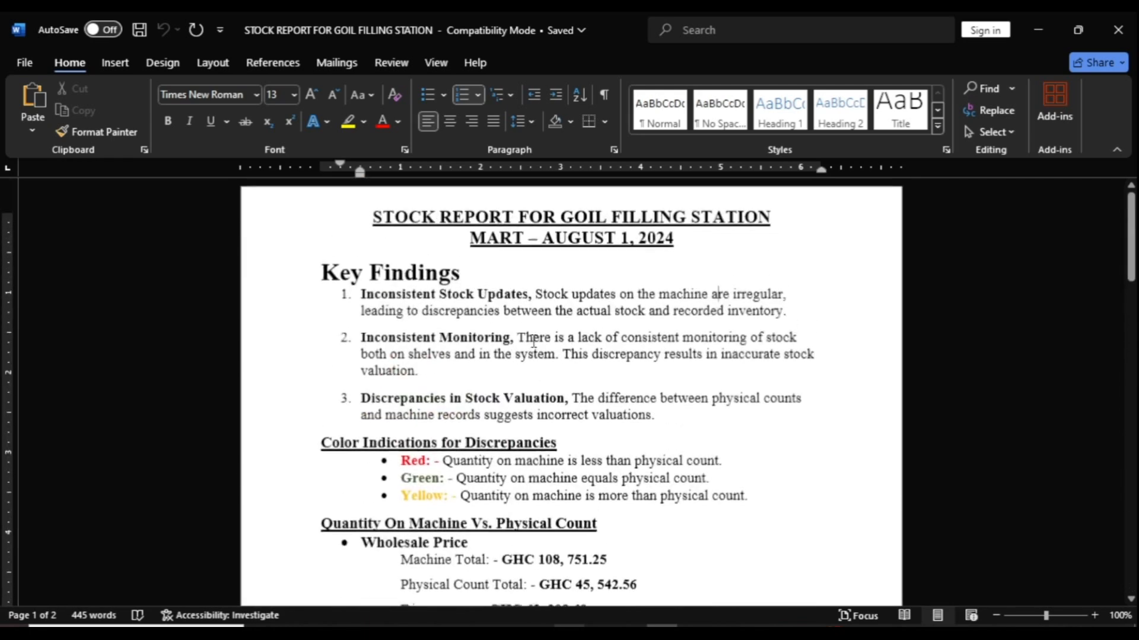
scroll(533, 342, "down", 1)
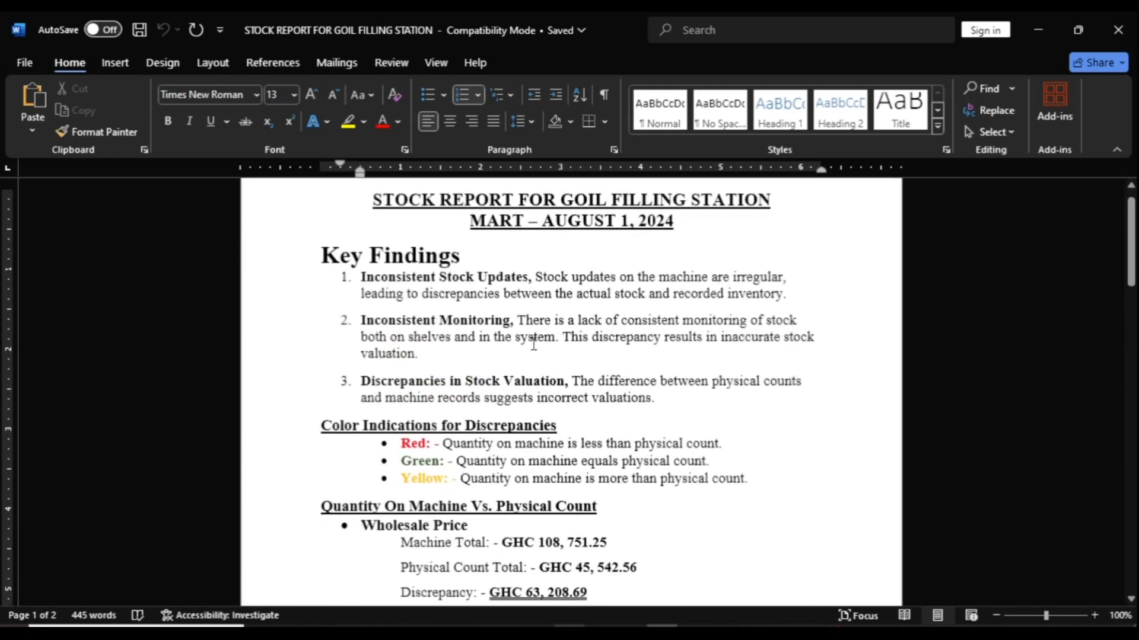
scroll(533, 344, "down", 1)
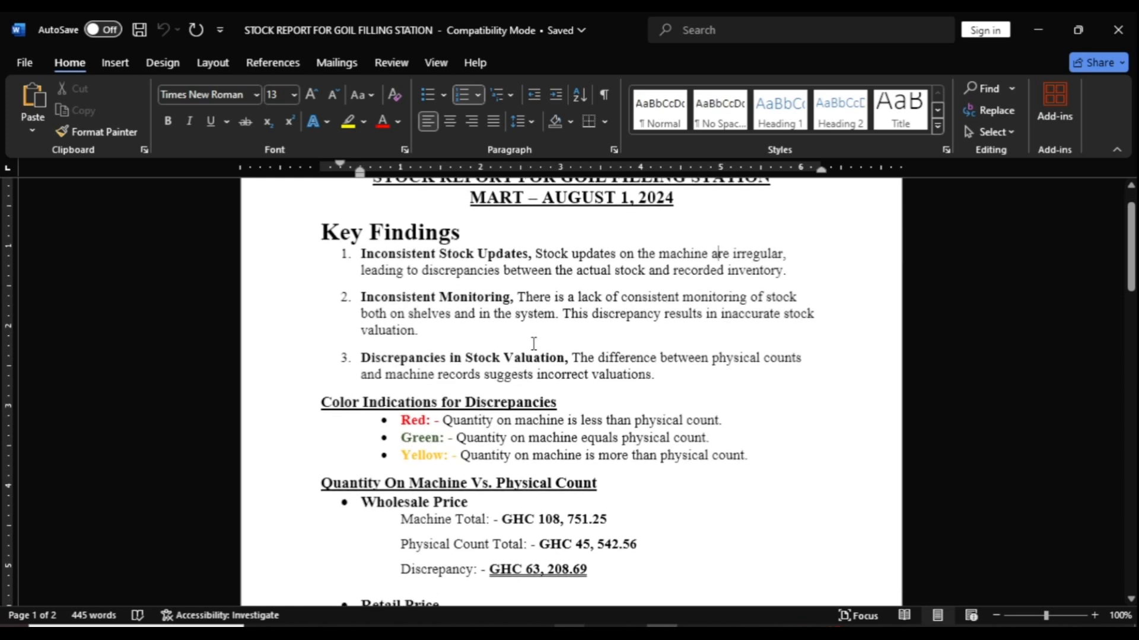
scroll(533, 344, "down", 1)
scroll(533, 343, "down", 1)
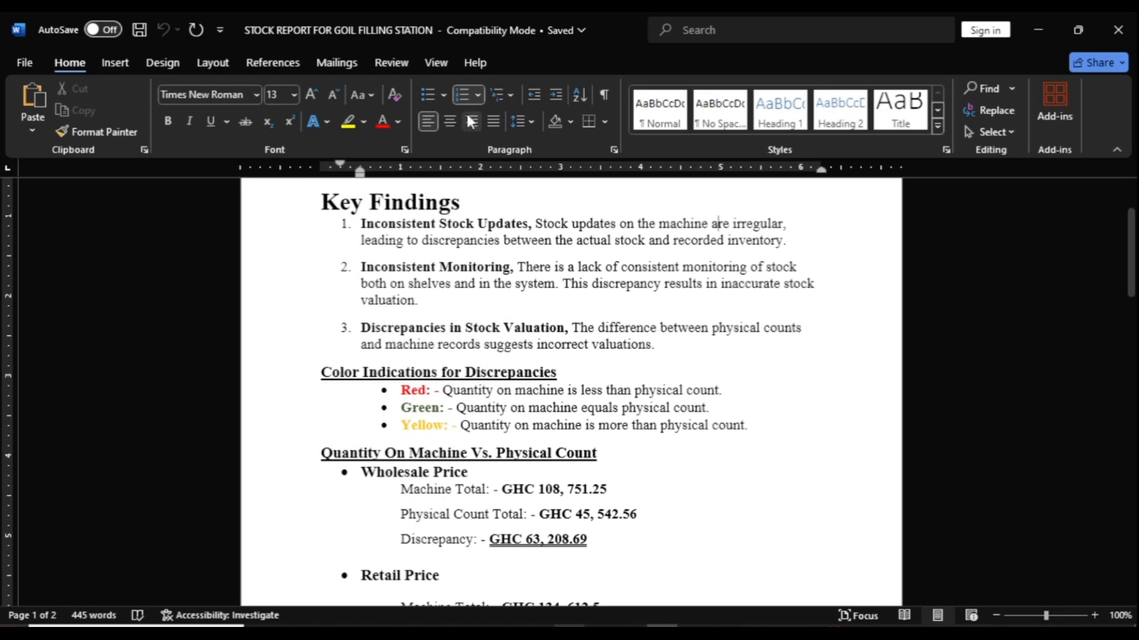
Step: Change the Key Findings heading's last letter to 's', then open Restrict Editing under Review
left_click(469, 201)
key("BackSpace")
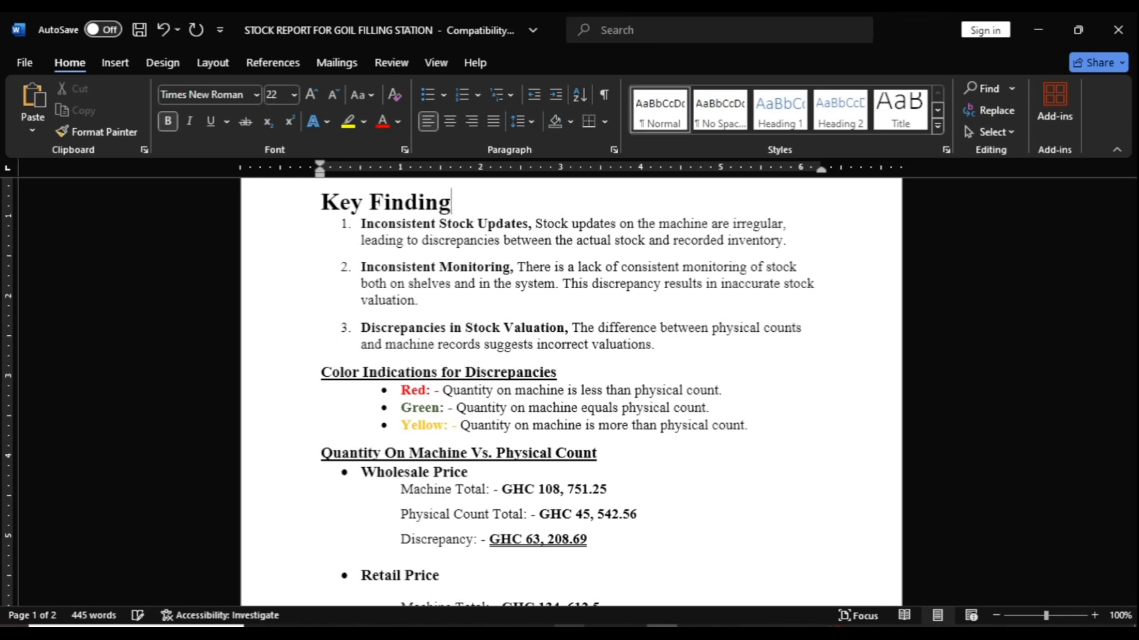
type("s")
left_click(407, 66)
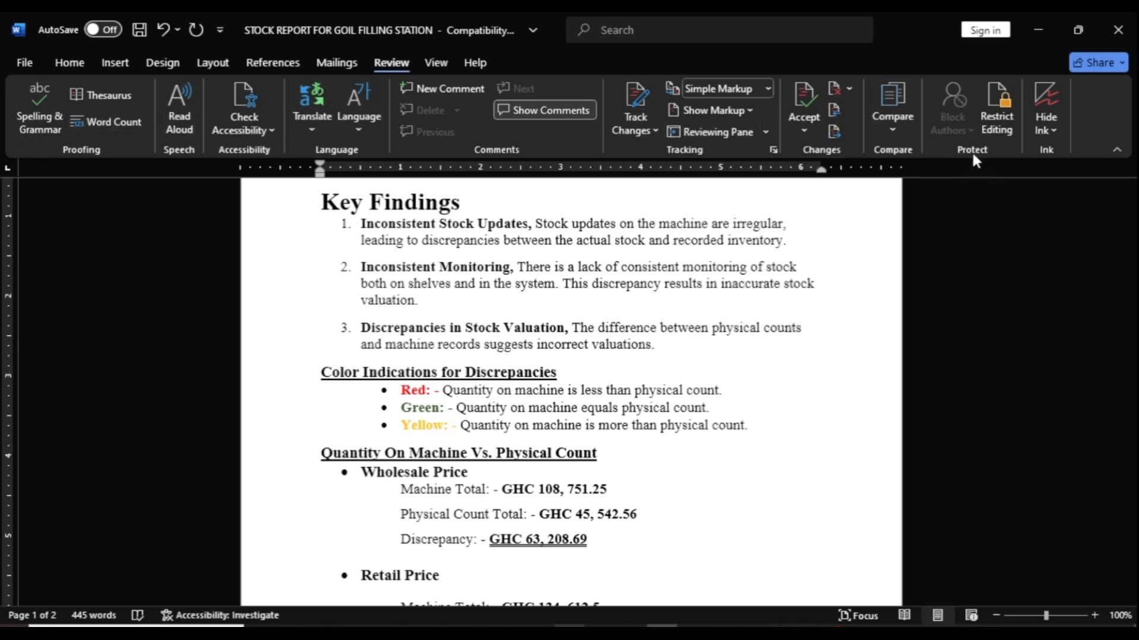
left_click(995, 118)
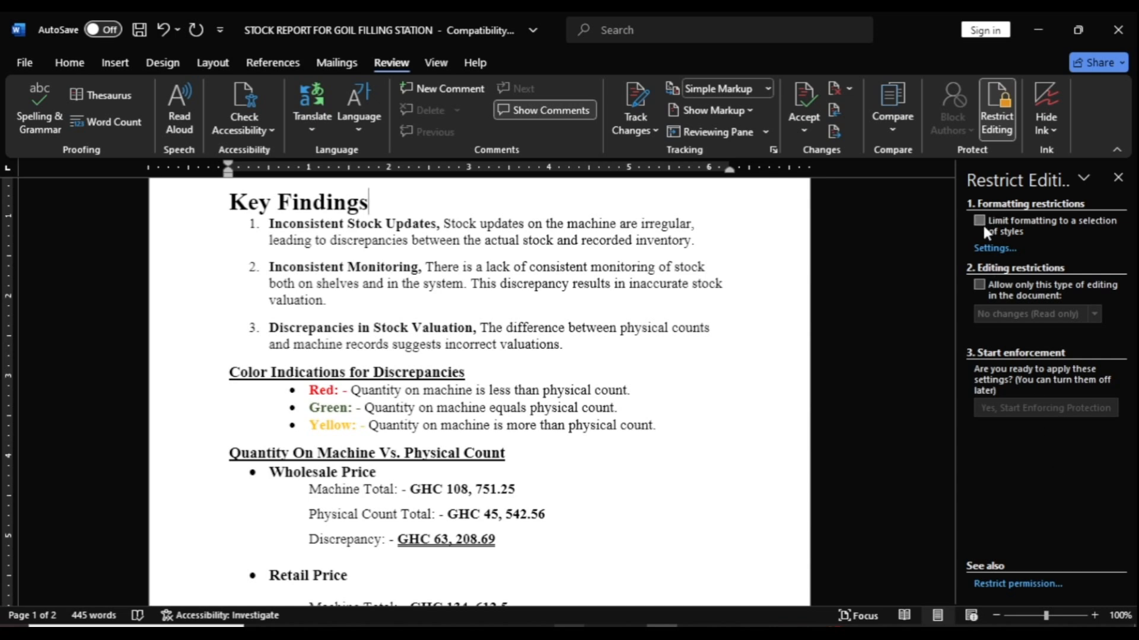
Step: Allow only No changes (Read only) editing, with Everyone ticked as an exception
left_click(979, 285)
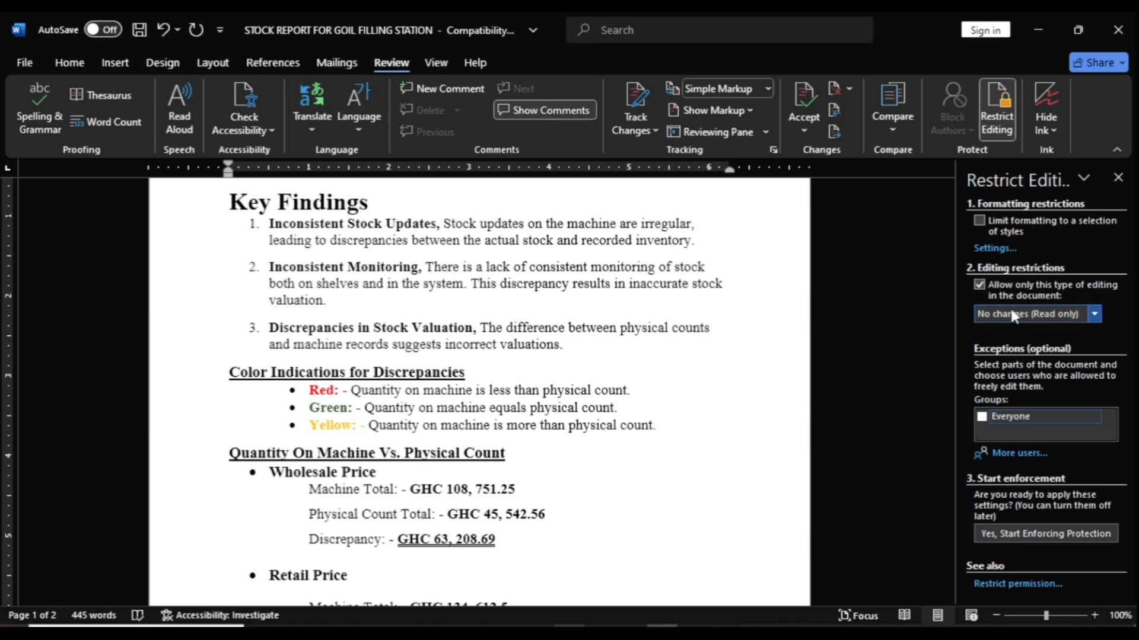
left_click(1088, 312)
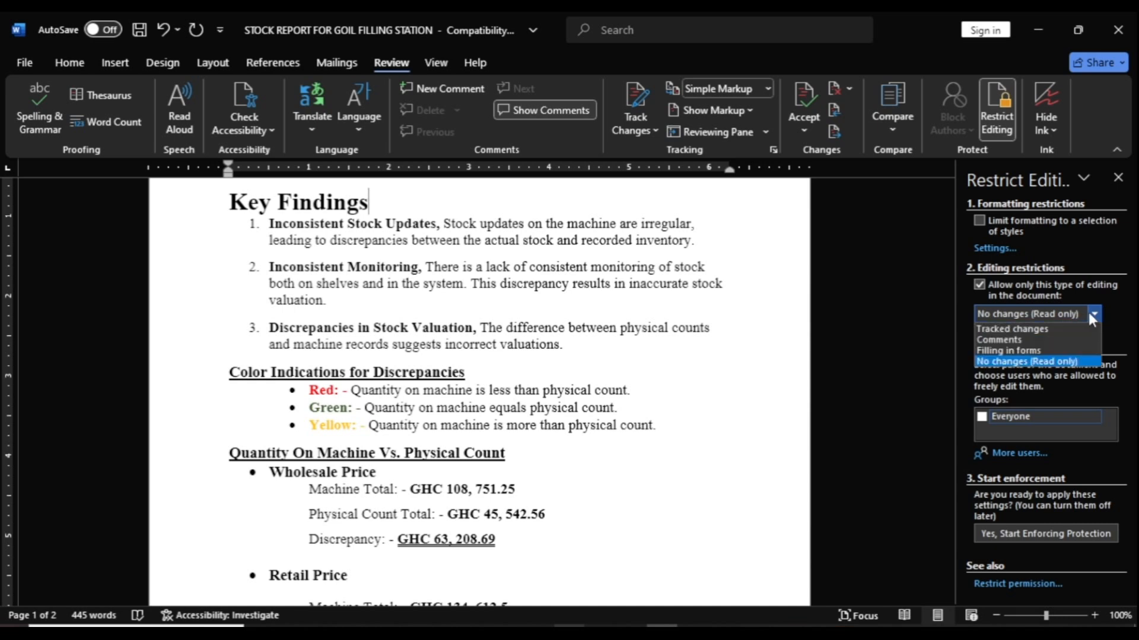
left_click(1014, 363)
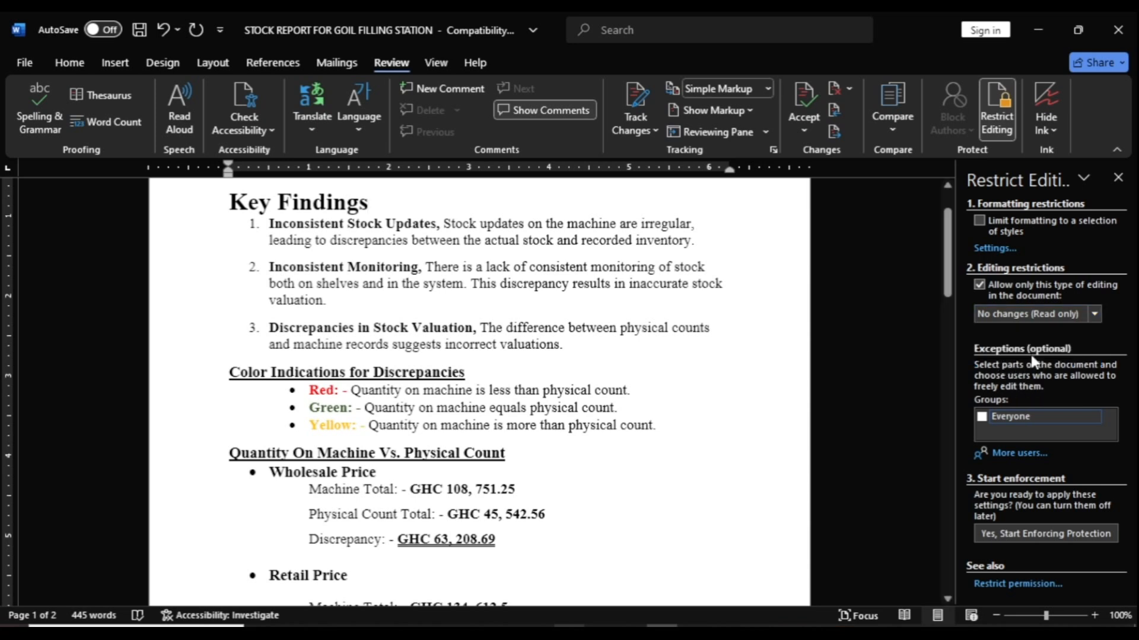
left_click(981, 418)
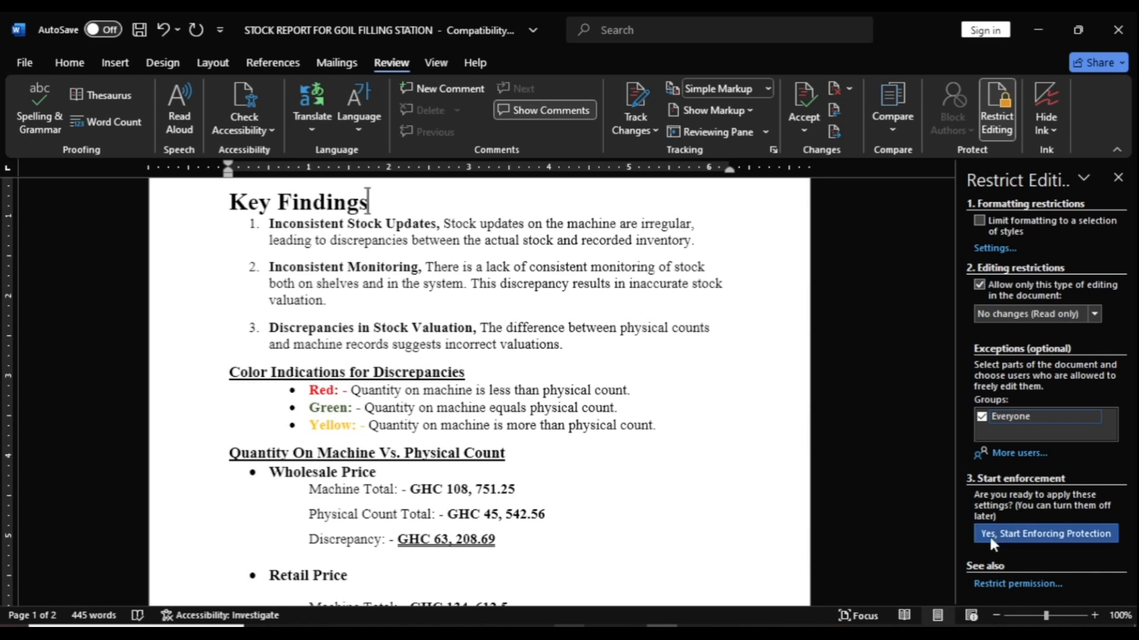
Step: Start enforcing protection, entering the protection password and its confirmation
left_click(1045, 535)
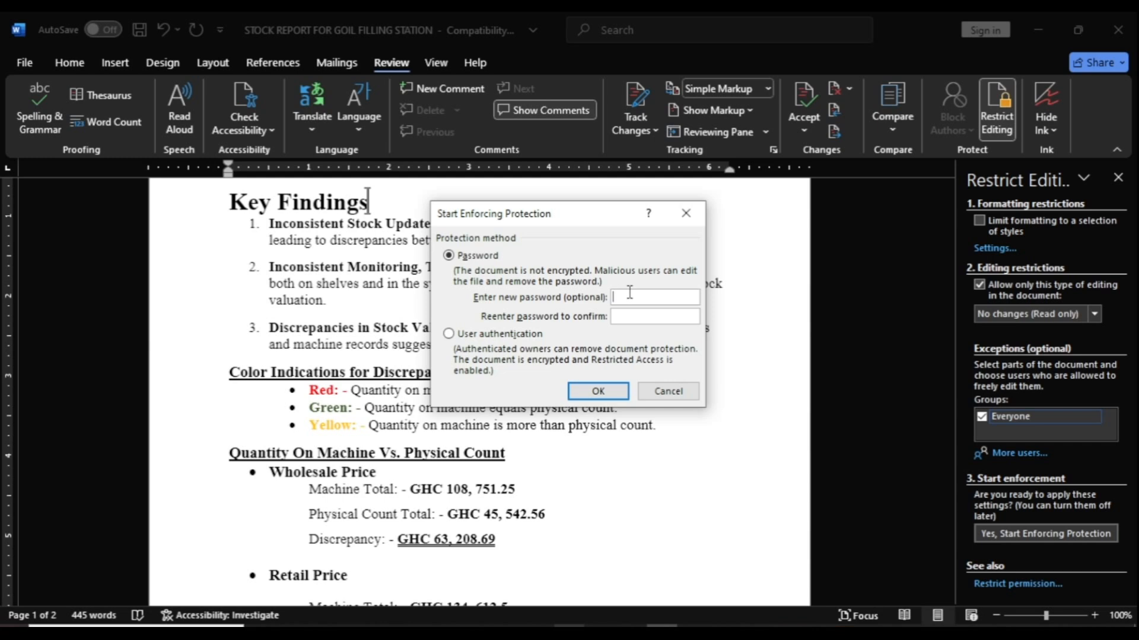
type("1234567")
left_click(622, 319)
type("1234567")
left_click(598, 392)
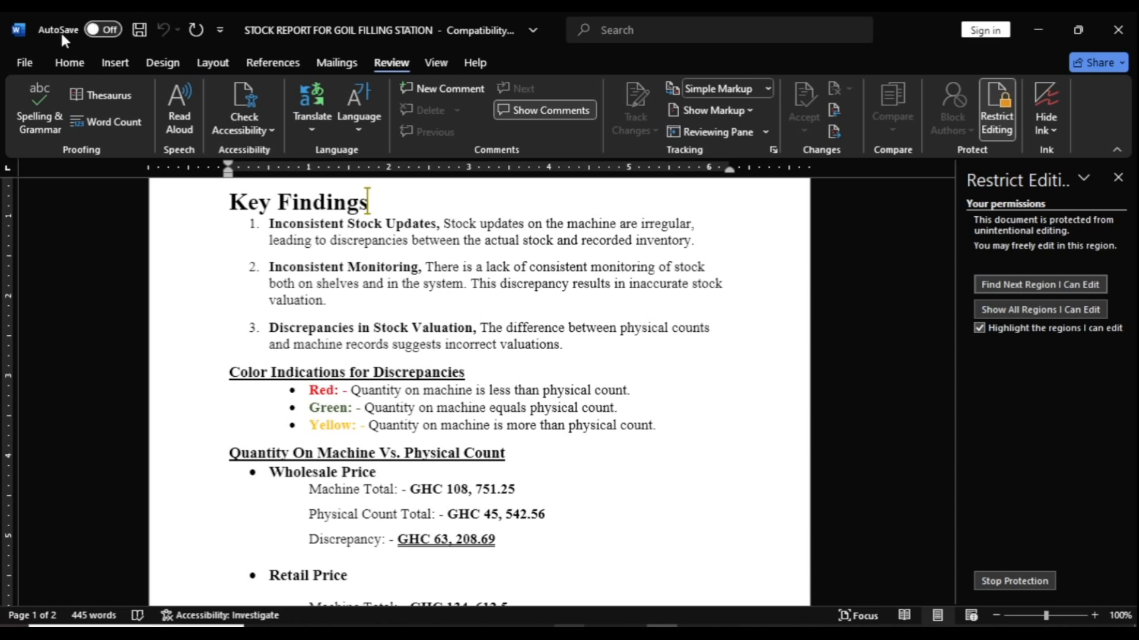
left_click(141, 38)
left_click(140, 36)
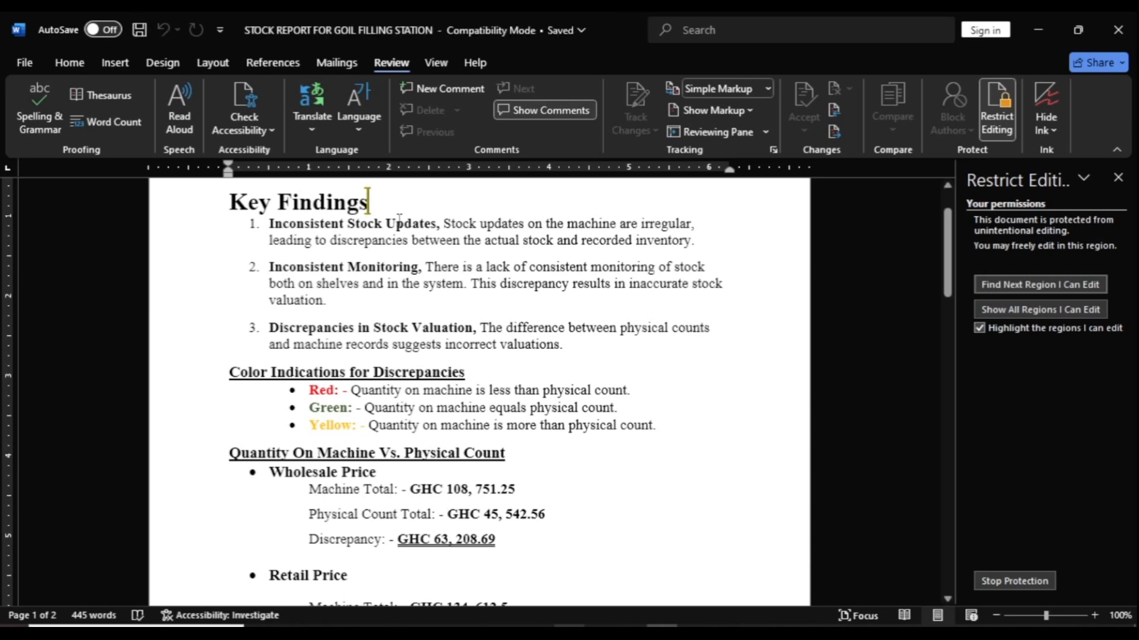
left_click(533, 330)
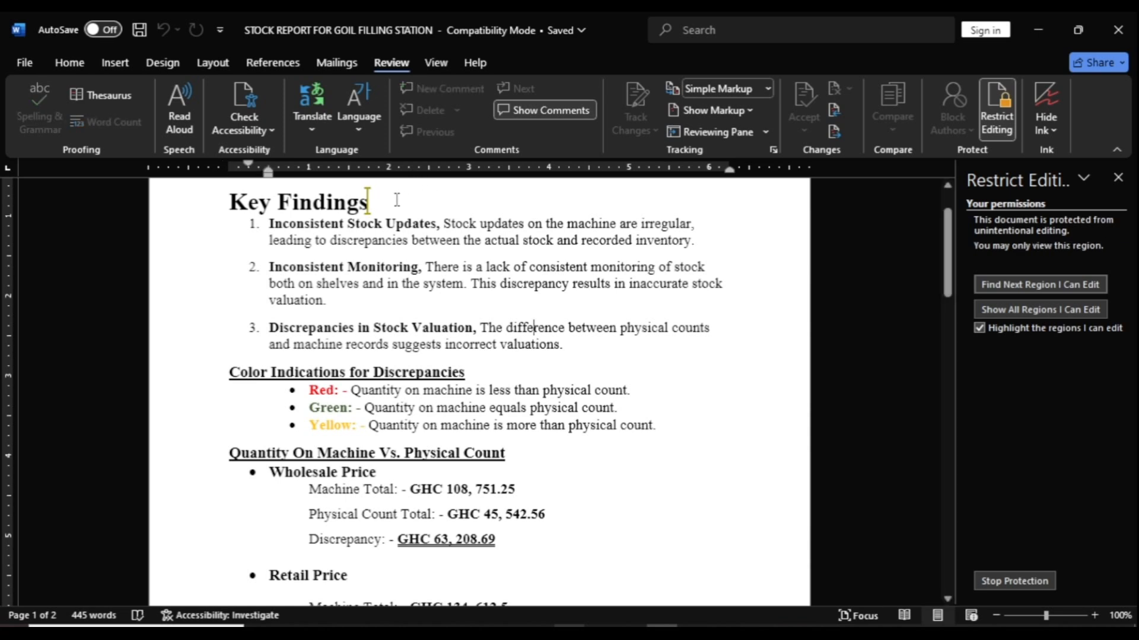
left_click(397, 200)
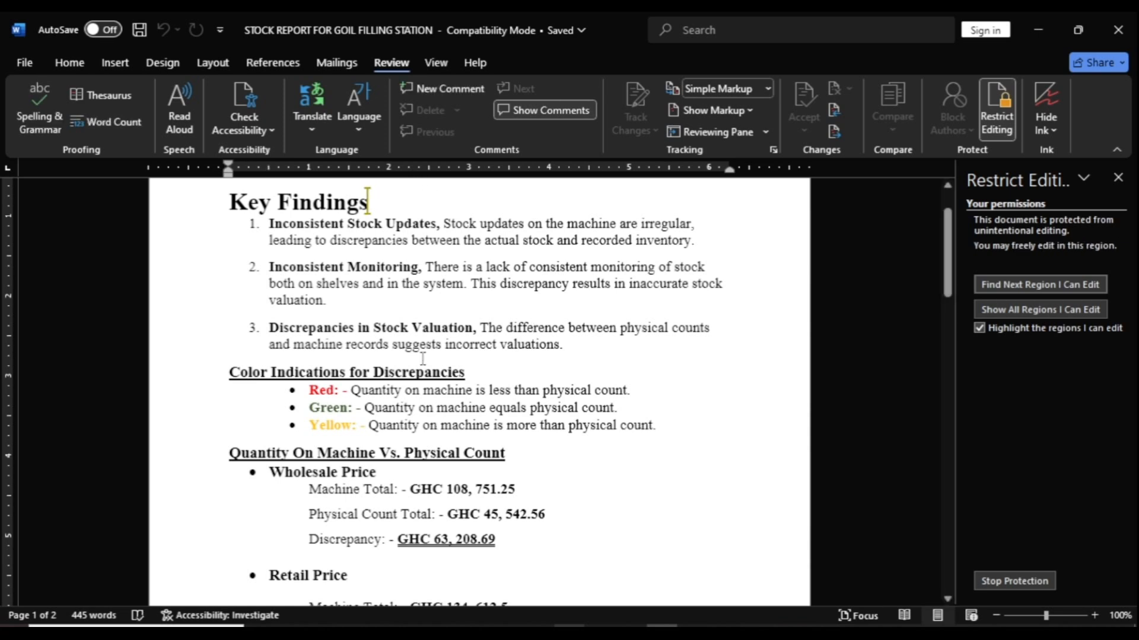
key("BackSpace")
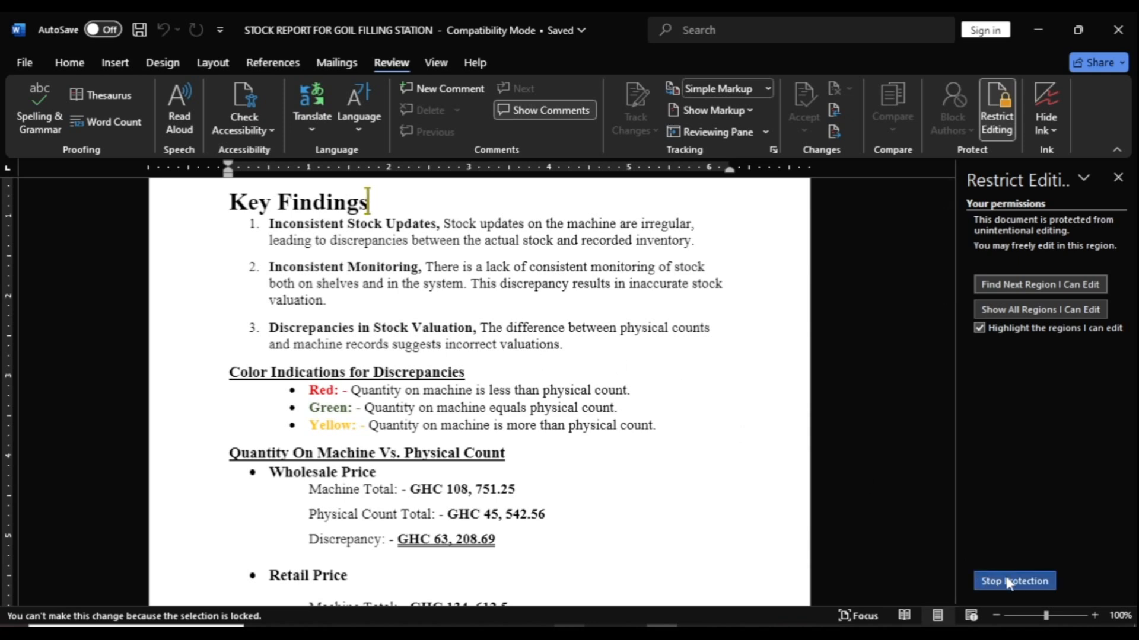
triple_click(568, 348)
left_click(566, 347)
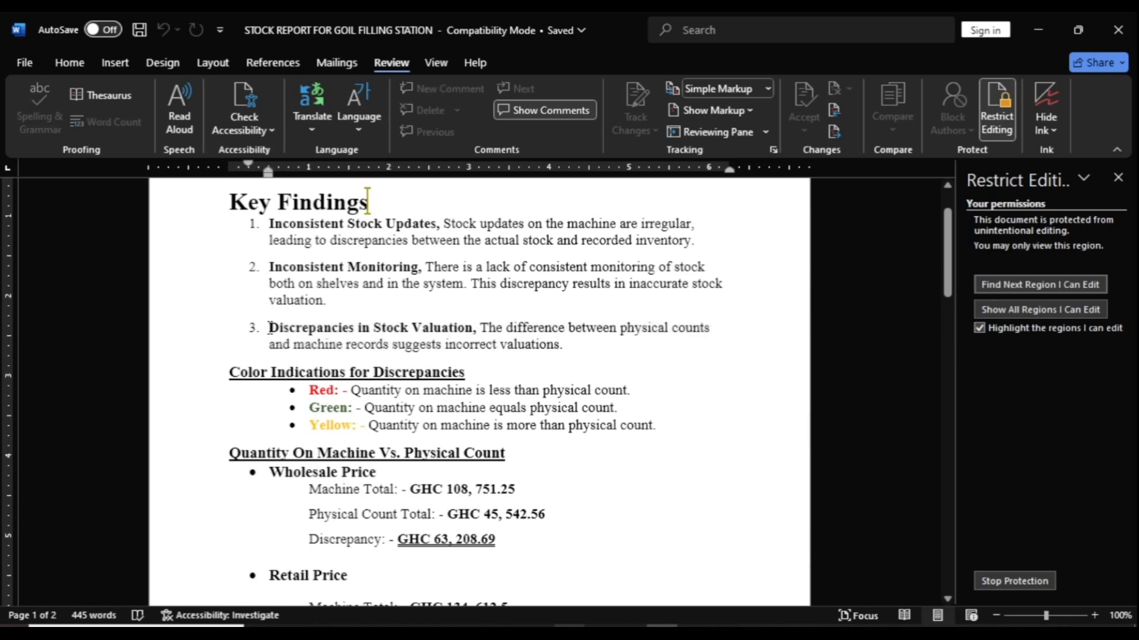
left_click_drag(270, 328, 587, 343)
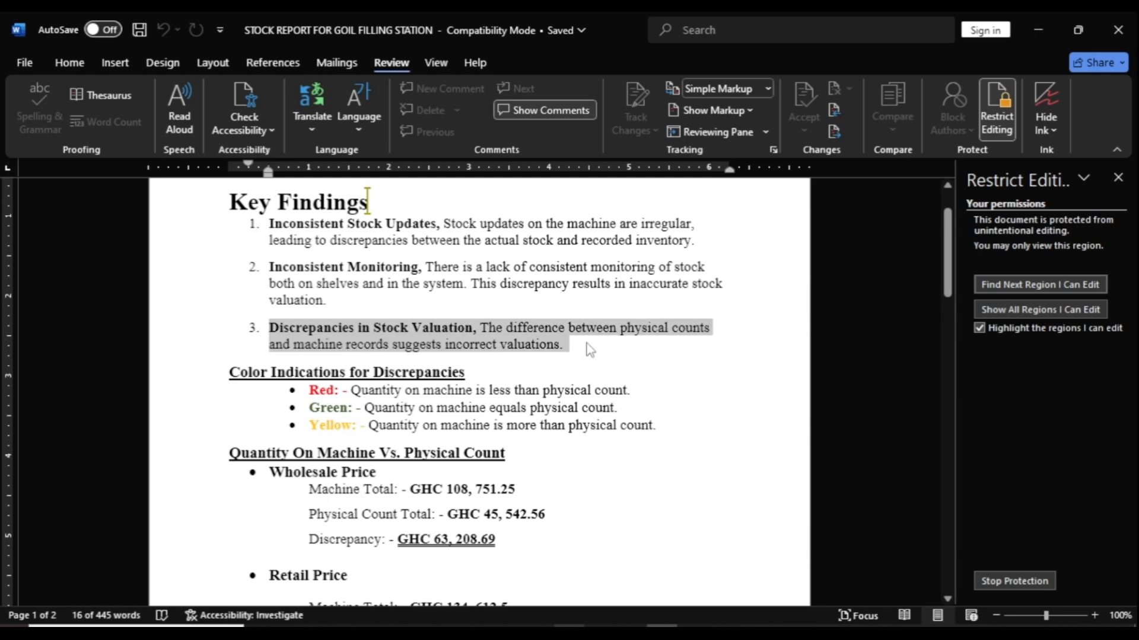
key("BackSpace")
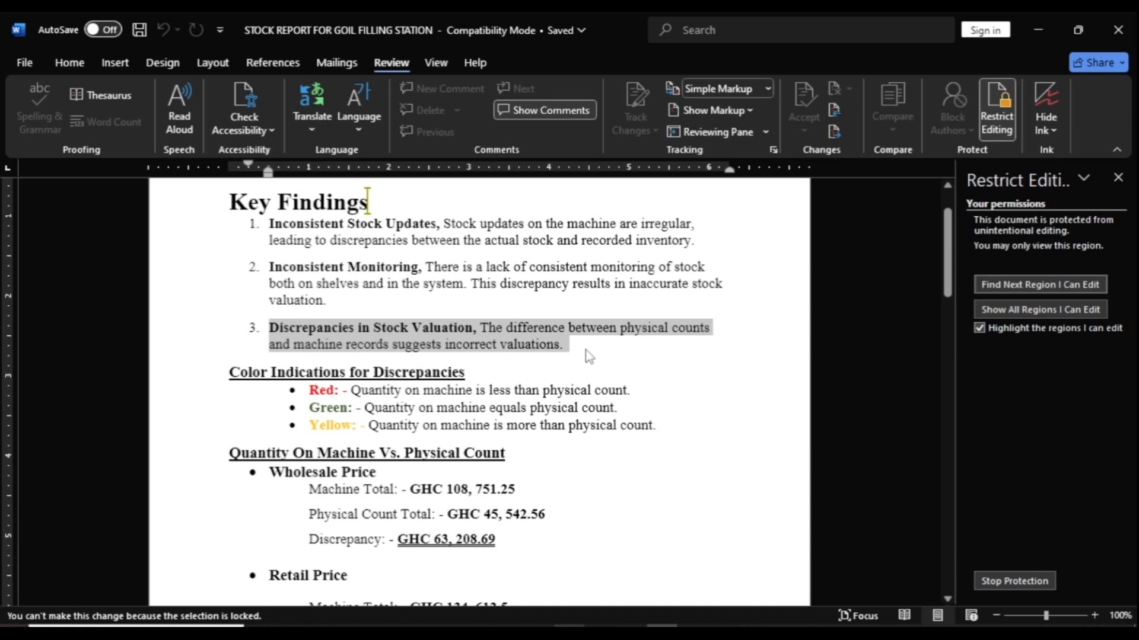
left_click(589, 356)
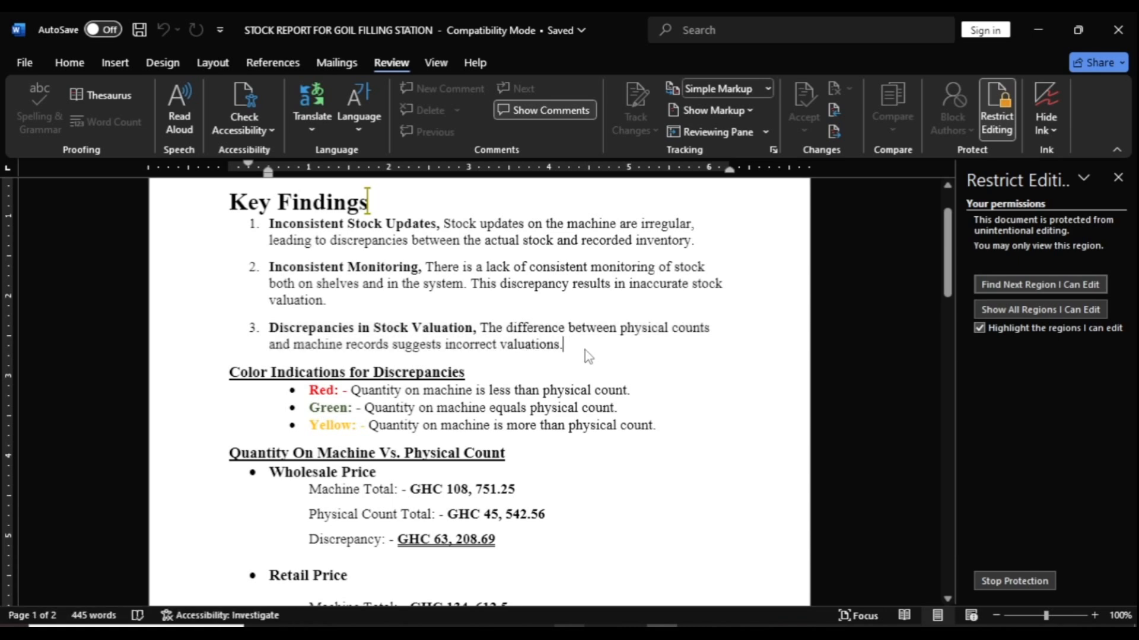
key("BackSpace")
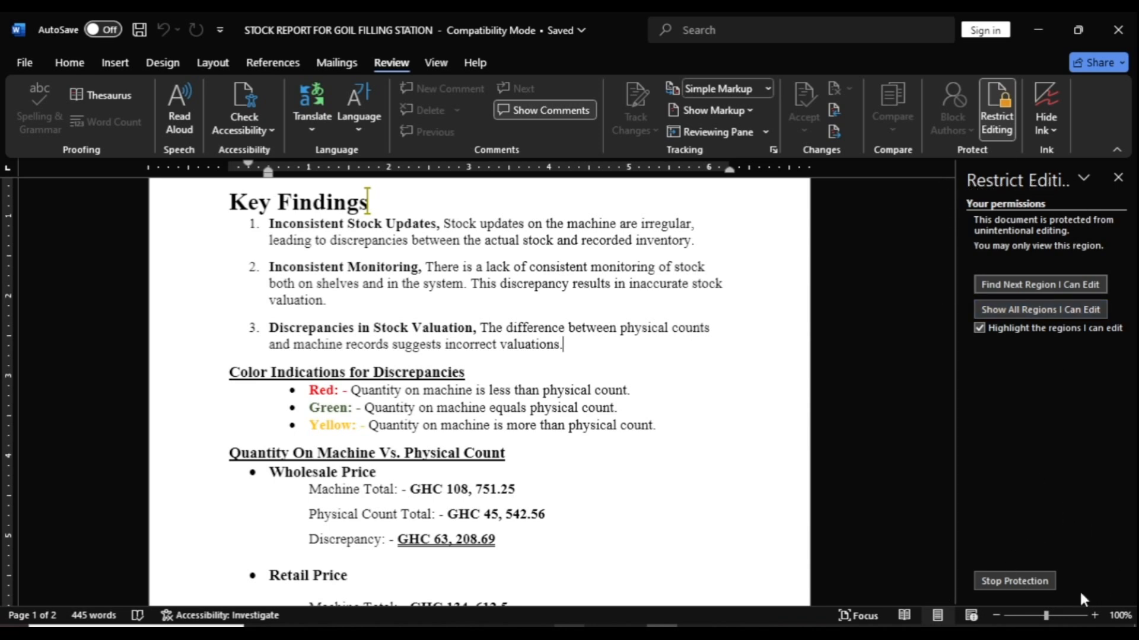
Step: Stop the document protection by supplying its password
left_click(1025, 581)
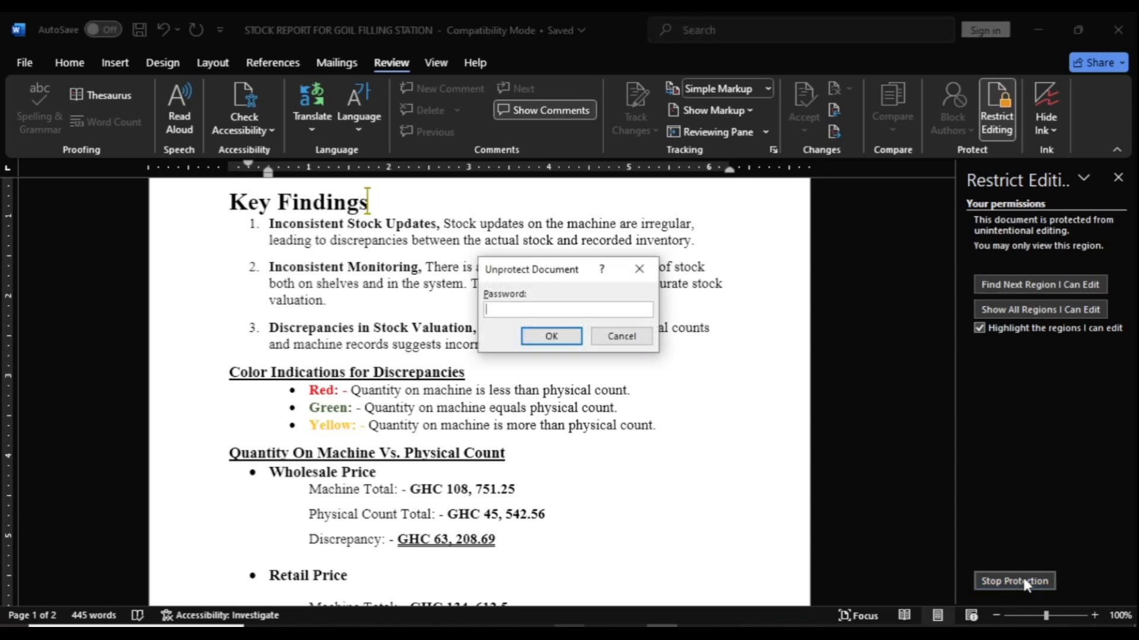
type("•••••••")
left_click(551, 342)
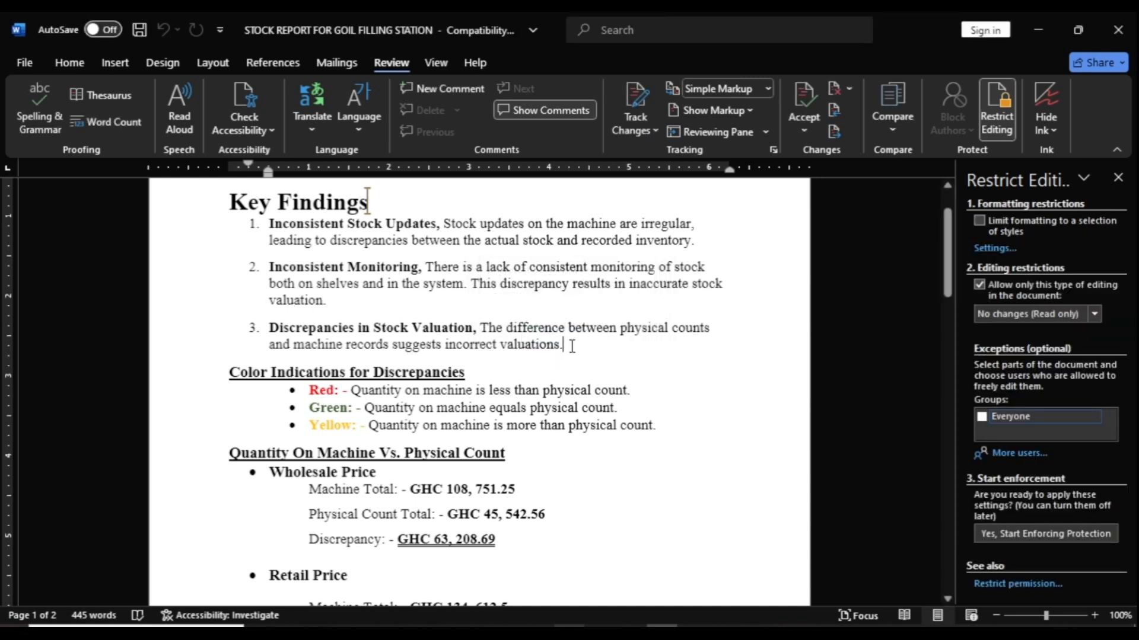
Step: Delete the third key finding paragraph, Discrepancies in Stock Valuation
left_click_drag(269, 323, 604, 344)
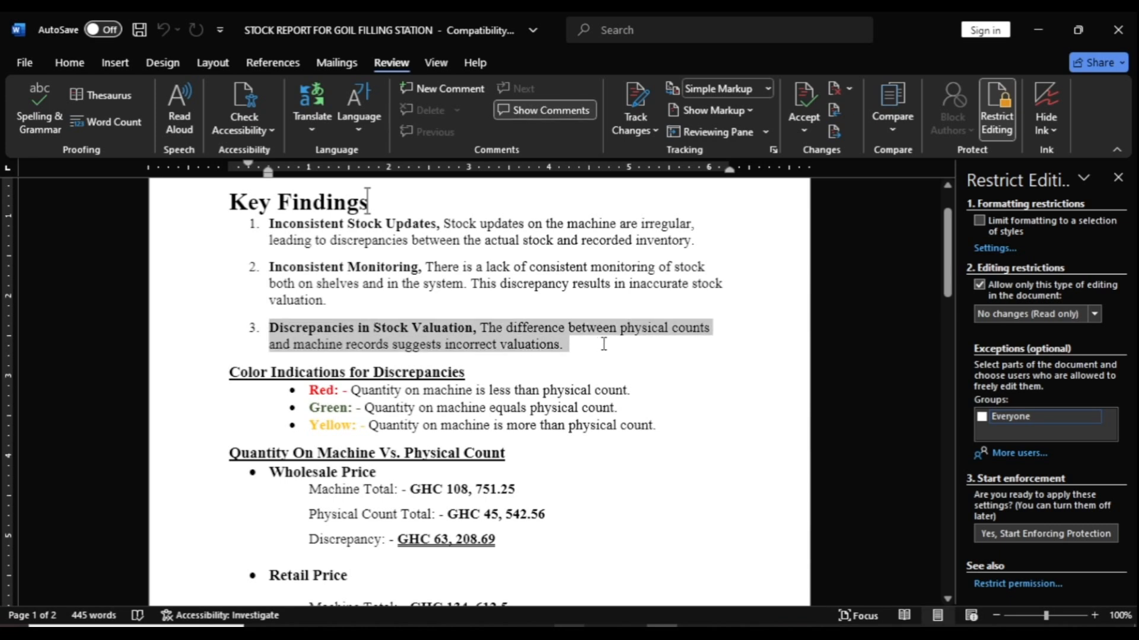
key("BackSpace")
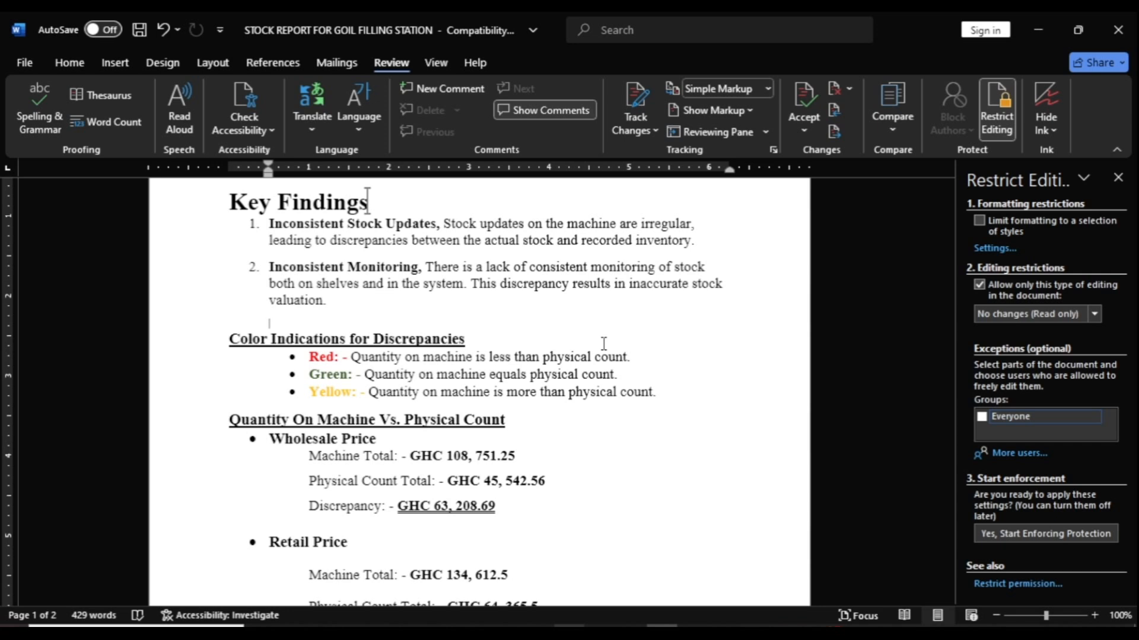
left_click(24, 63)
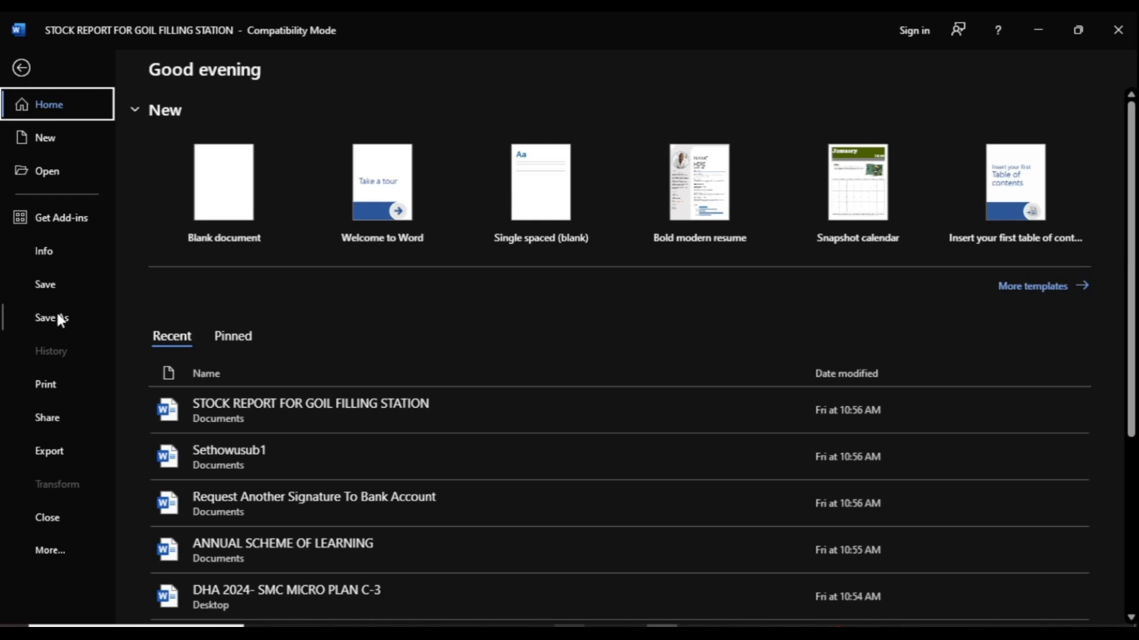
Step: Show the Info page and expand the Protect Document dropdown
left_click(41, 252)
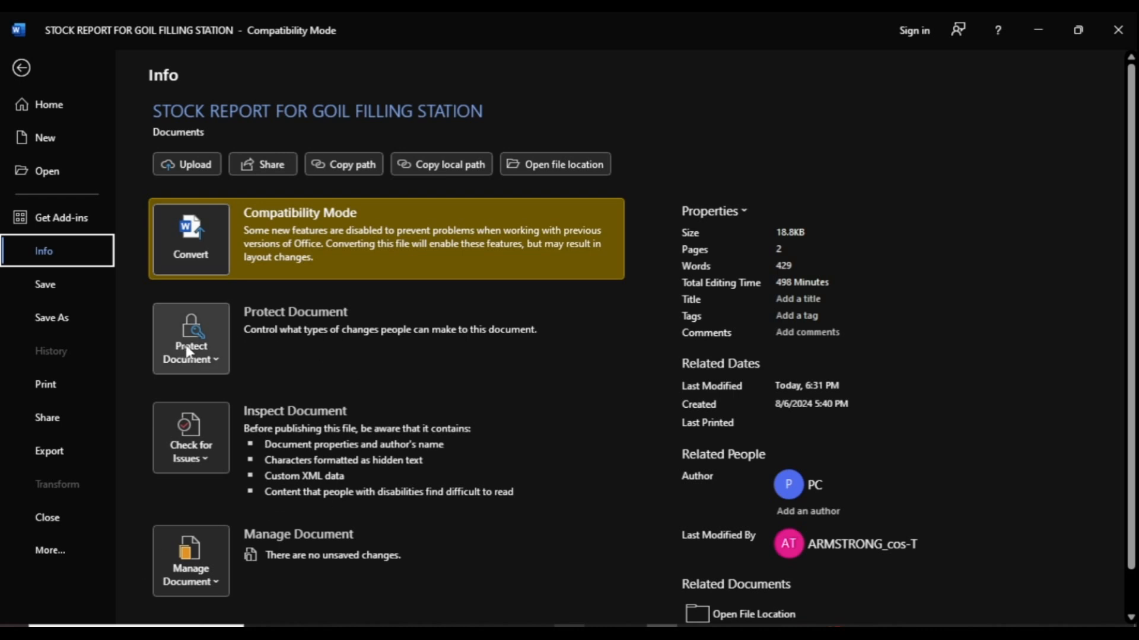
left_click(216, 359)
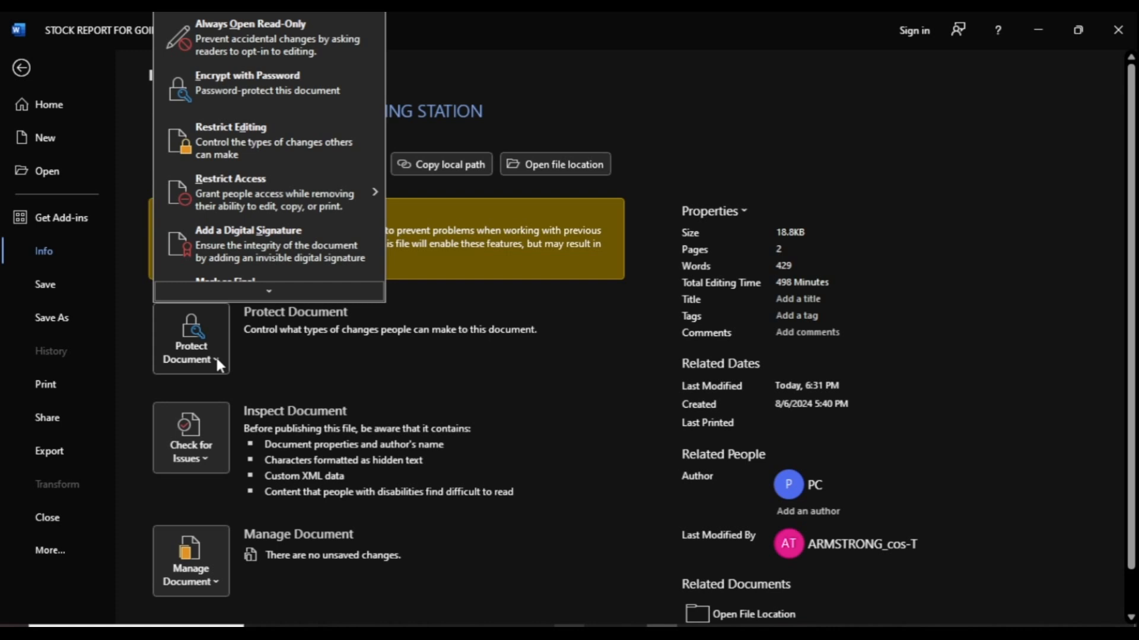
Step: Encrypt the report with a password, entering it twice, and save the file
left_click(232, 88)
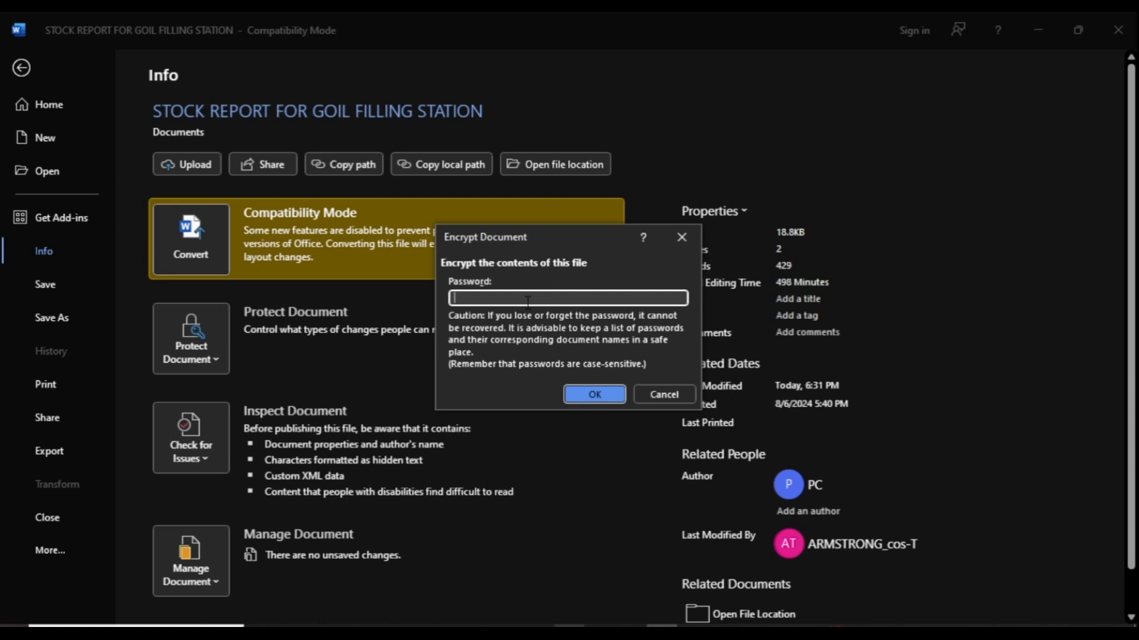
type("•••")
left_click(596, 395)
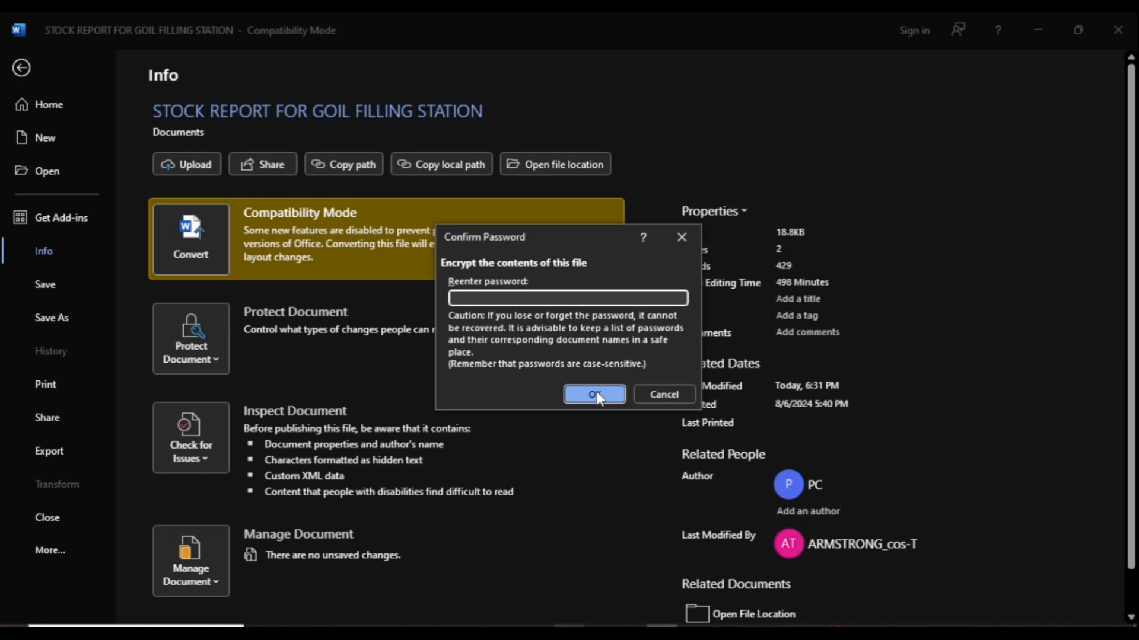
type("123")
left_click(611, 395)
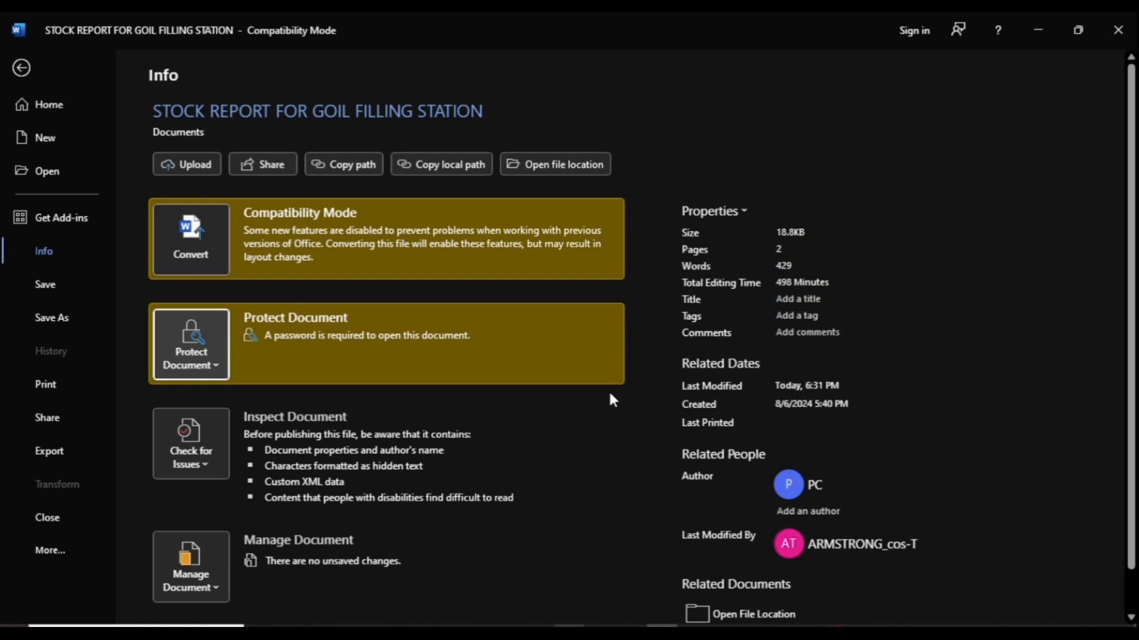
left_click(39, 288)
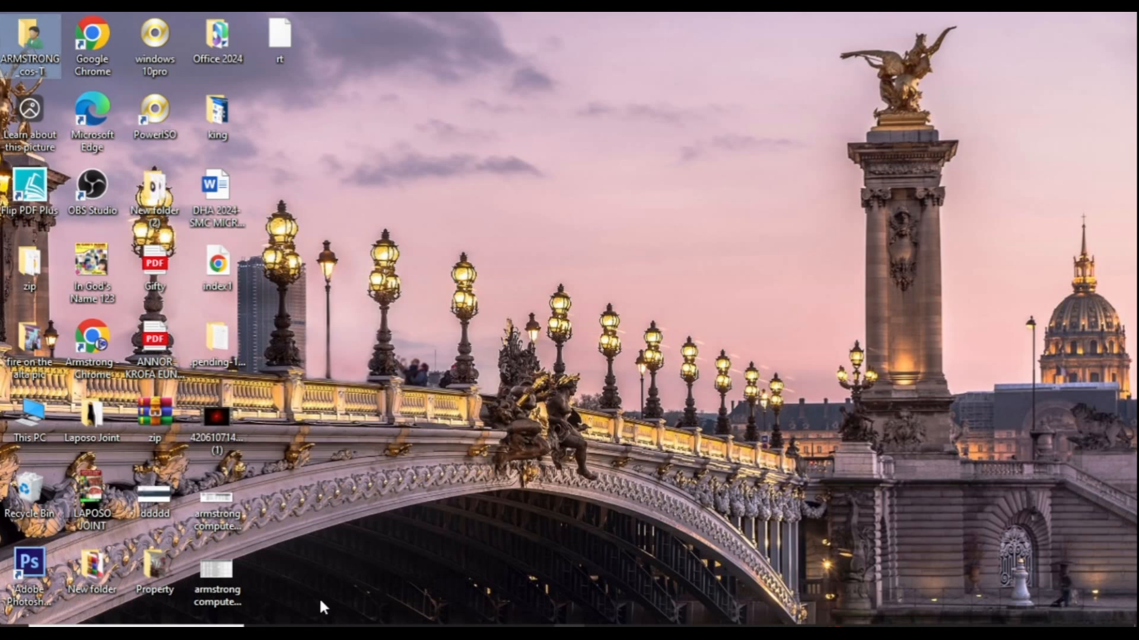
Step: Search Windows for 'wor' and launch Word from the Best match result
key("super")
type("wor")
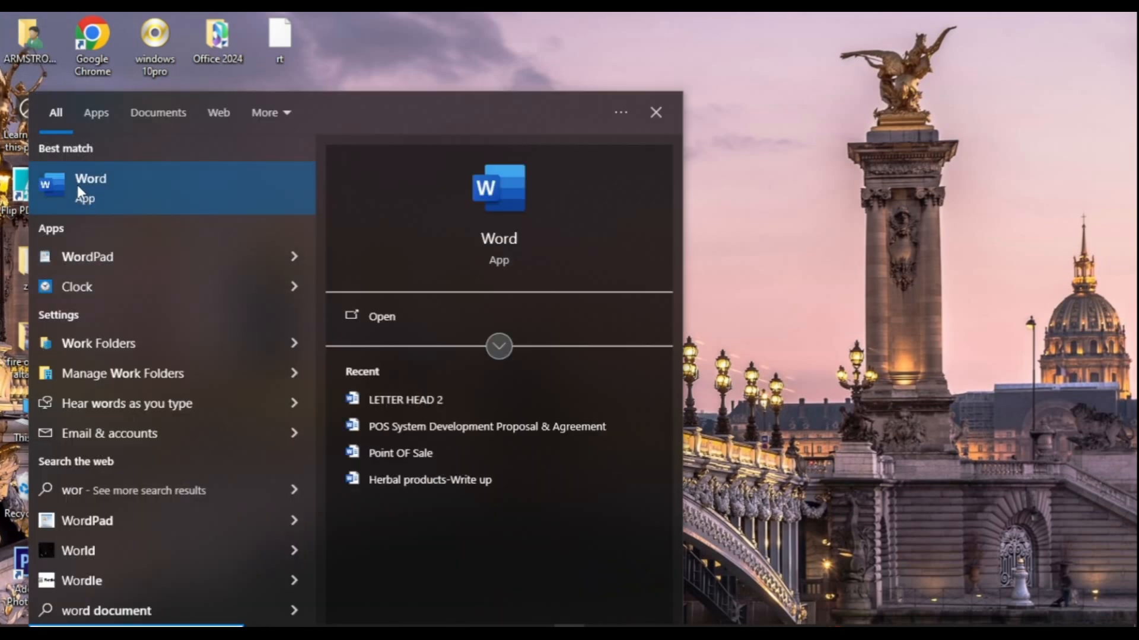
left_click(77, 183)
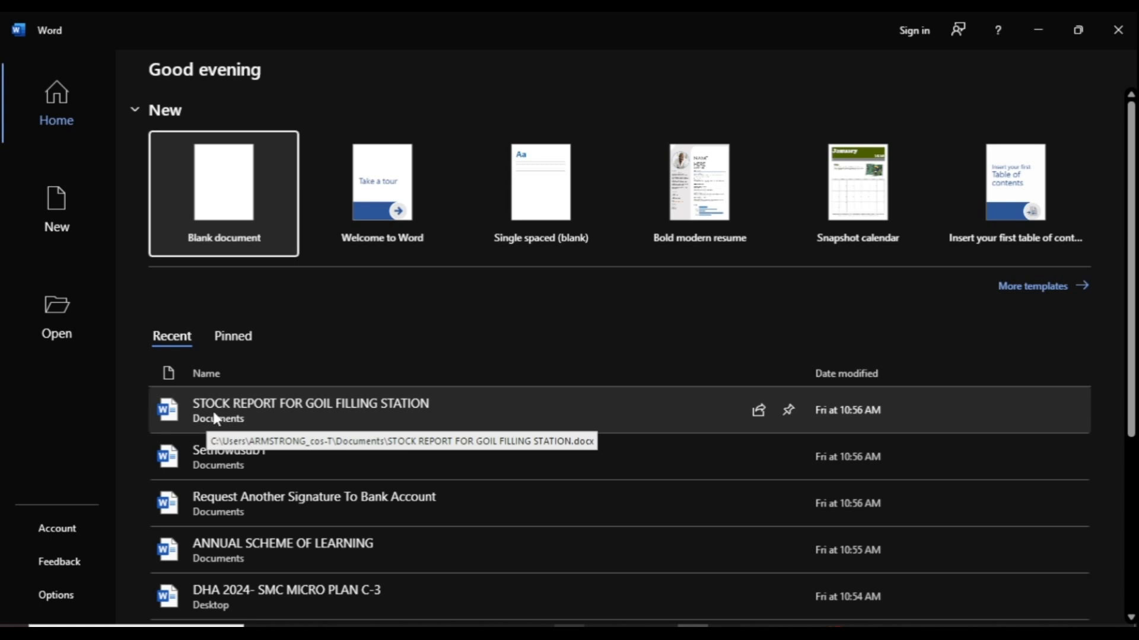
Step: Open STOCK REPORT FOR GOIL FILLING STATION from Recent, entering its password
left_click(301, 402)
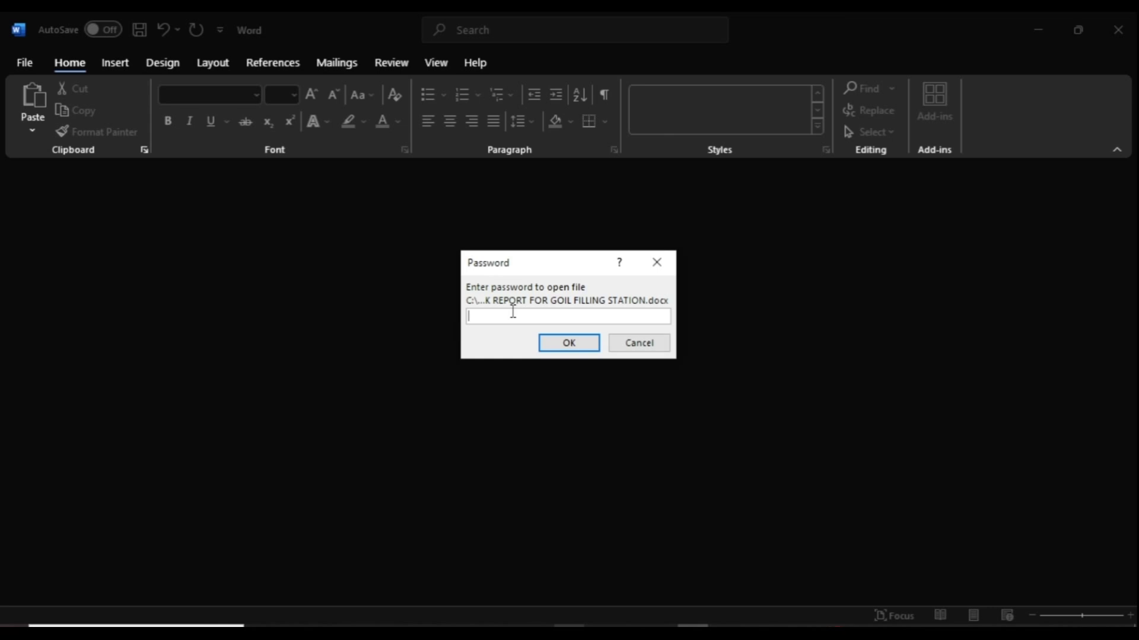
type("•••")
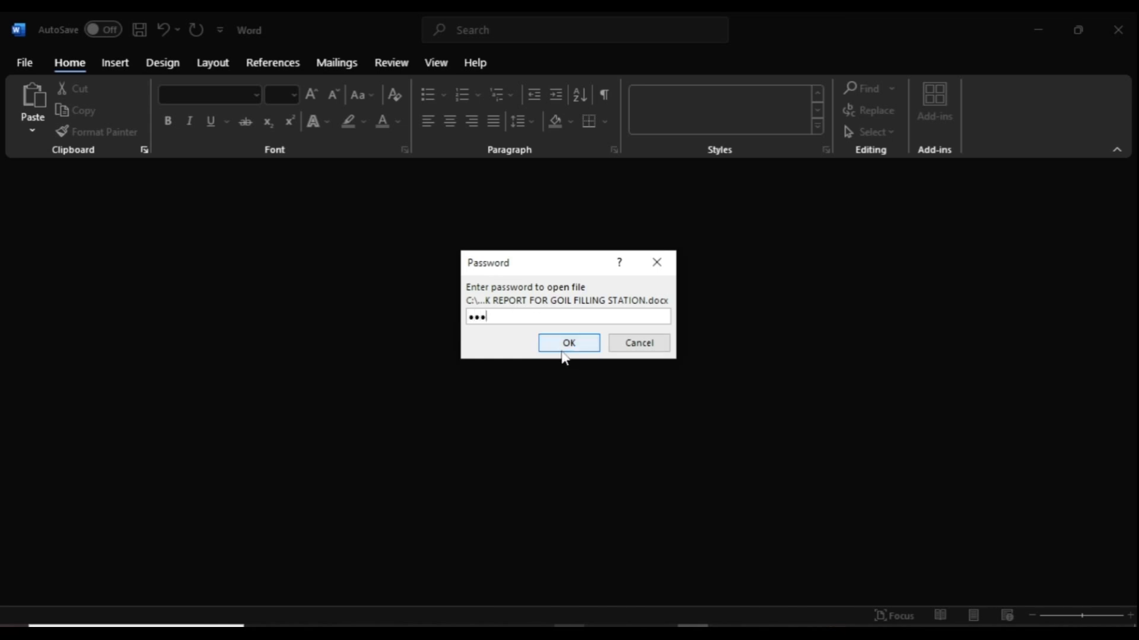
left_click(571, 345)
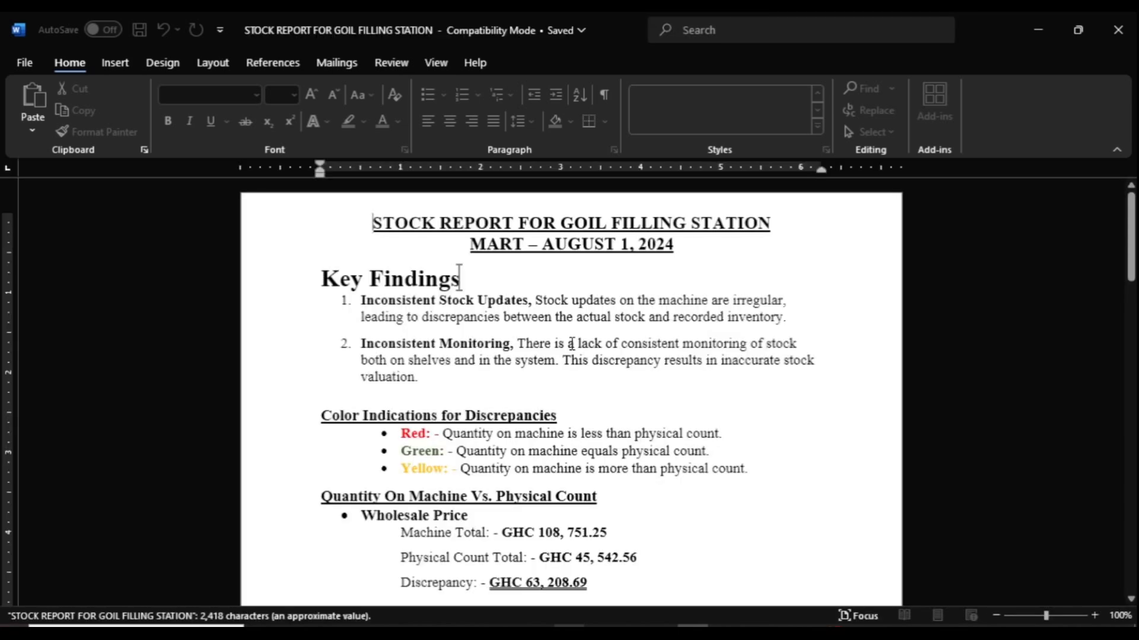
scroll(571, 343, "down", 15)
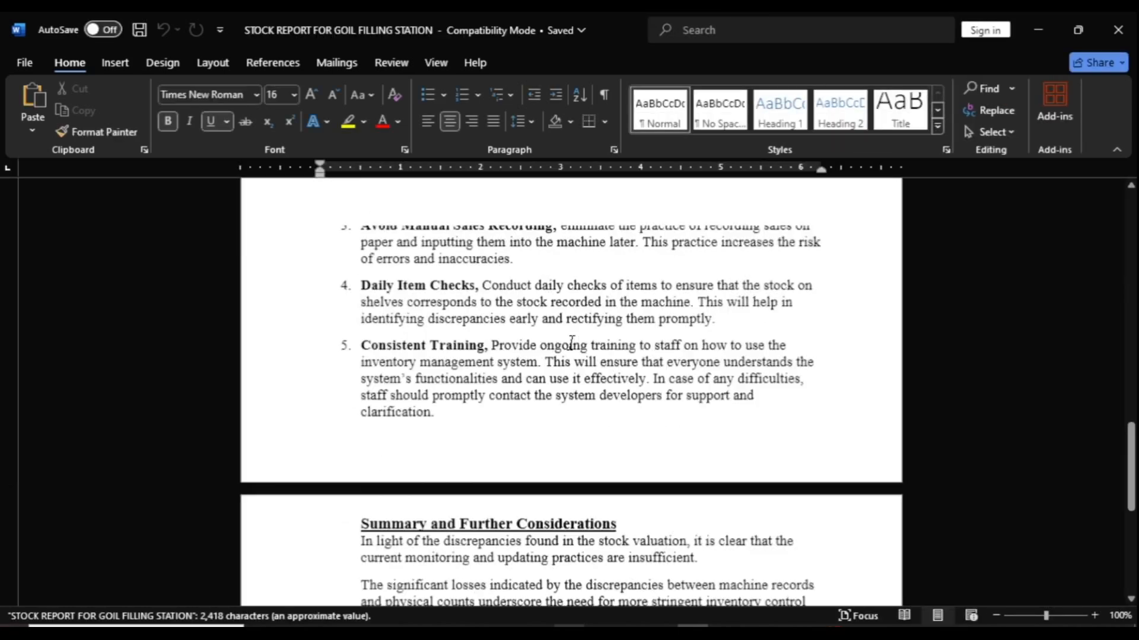
scroll(572, 344, "up", 5)
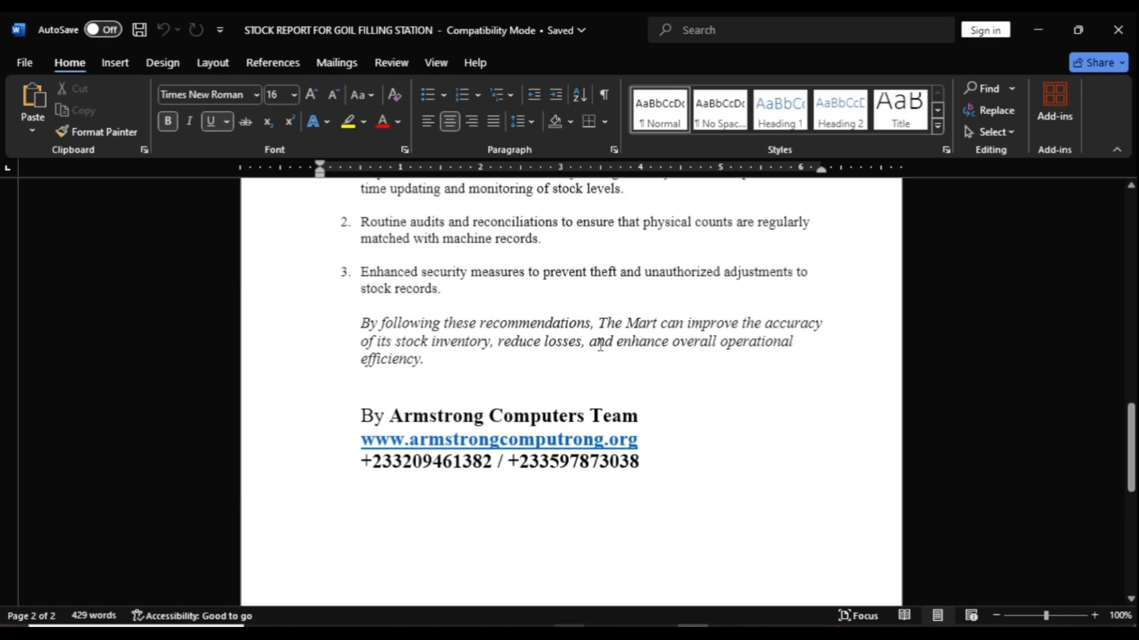